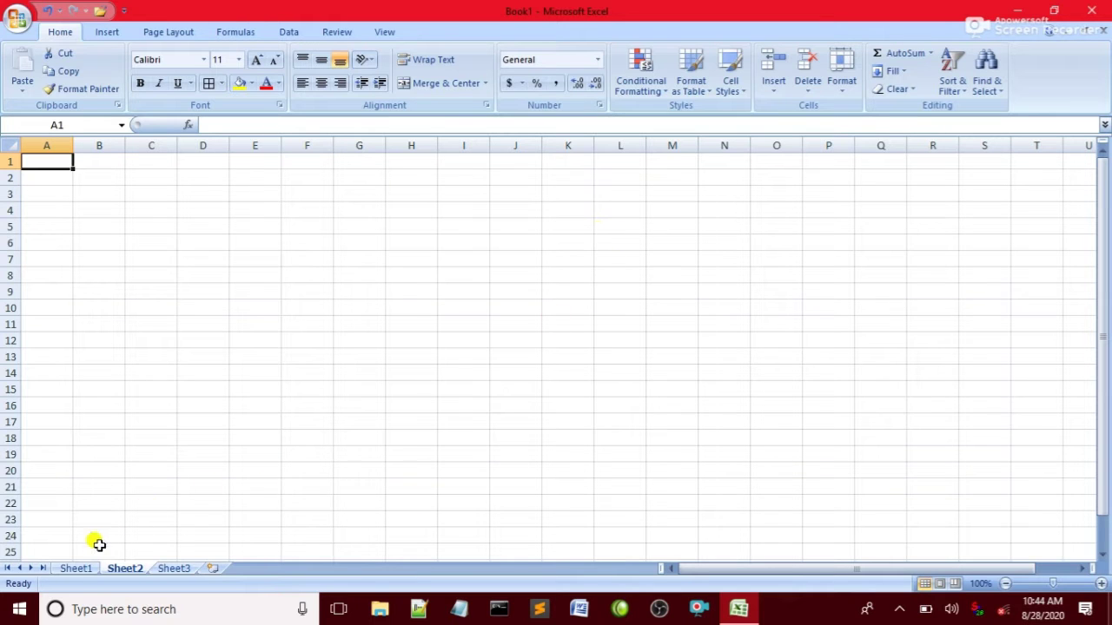
# Step: On Sheet1, delete the 'sales invoice sheet' title from C1:E2, leaving row 1 empty
pyautogui.click(70, 569)
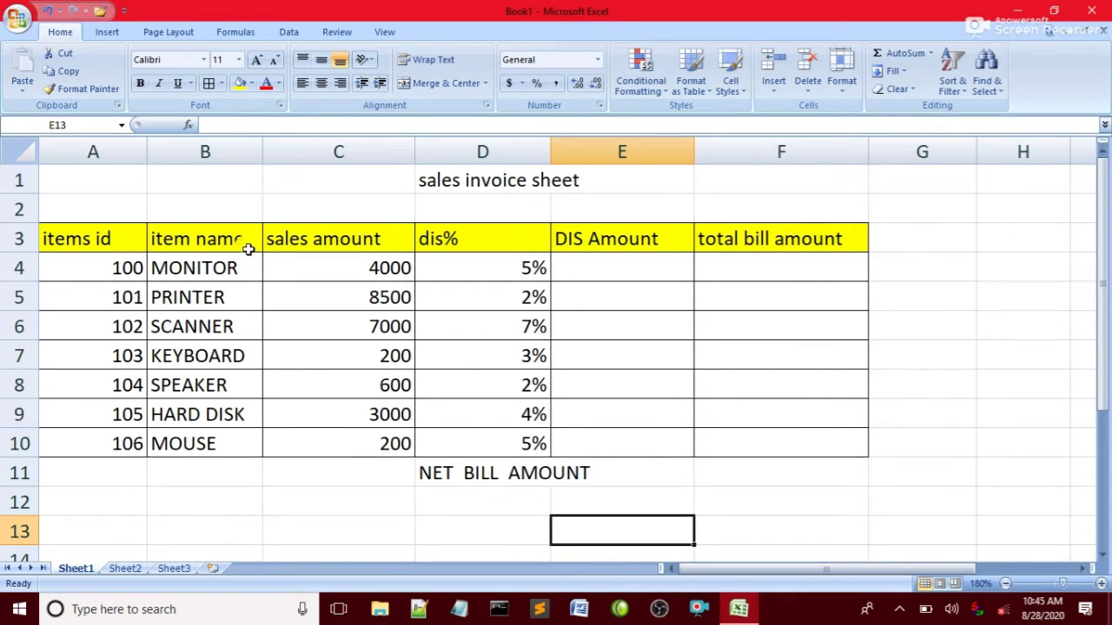
pyautogui.moveTo(409, 178); pyautogui.dragTo(600, 194)
pyautogui.press('Delete')
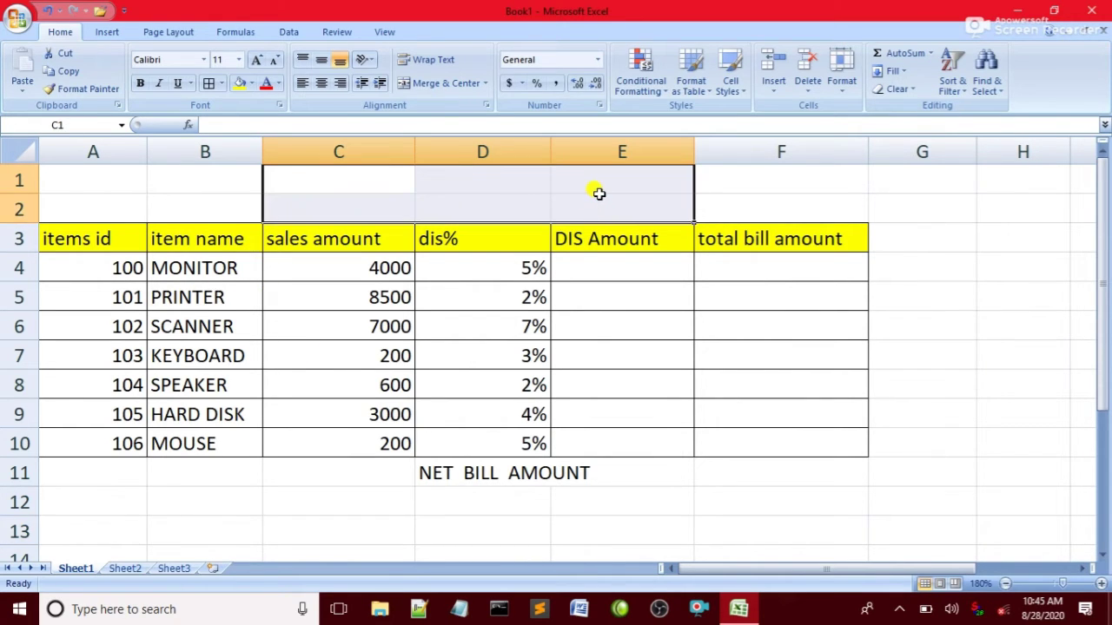
pyautogui.click(323, 181)
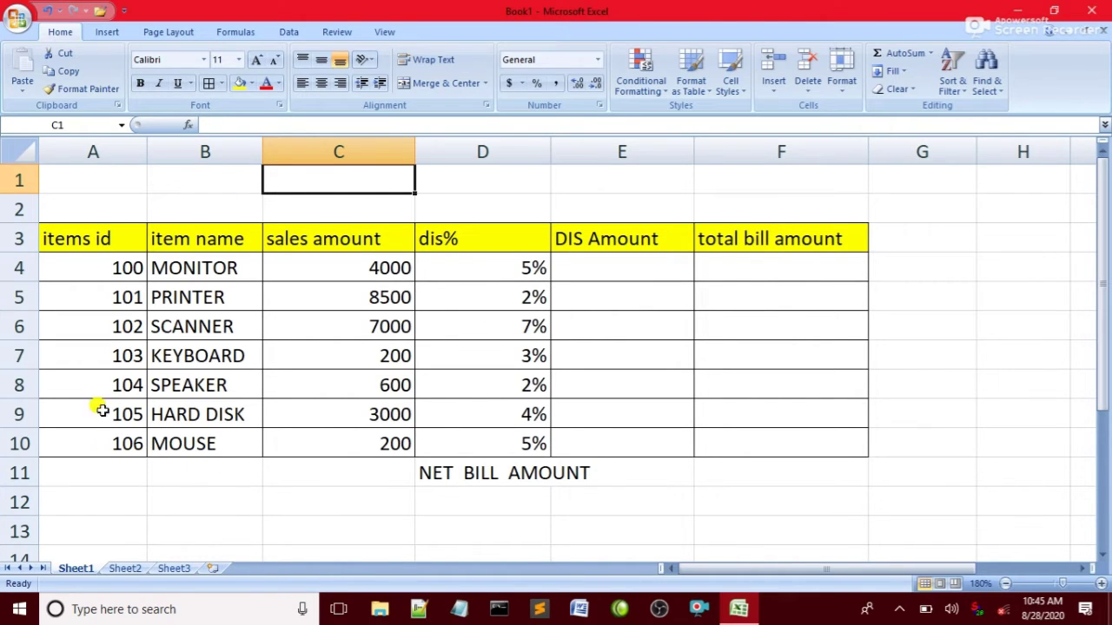
pyautogui.moveTo(108, 276); pyautogui.dragTo(109, 410)
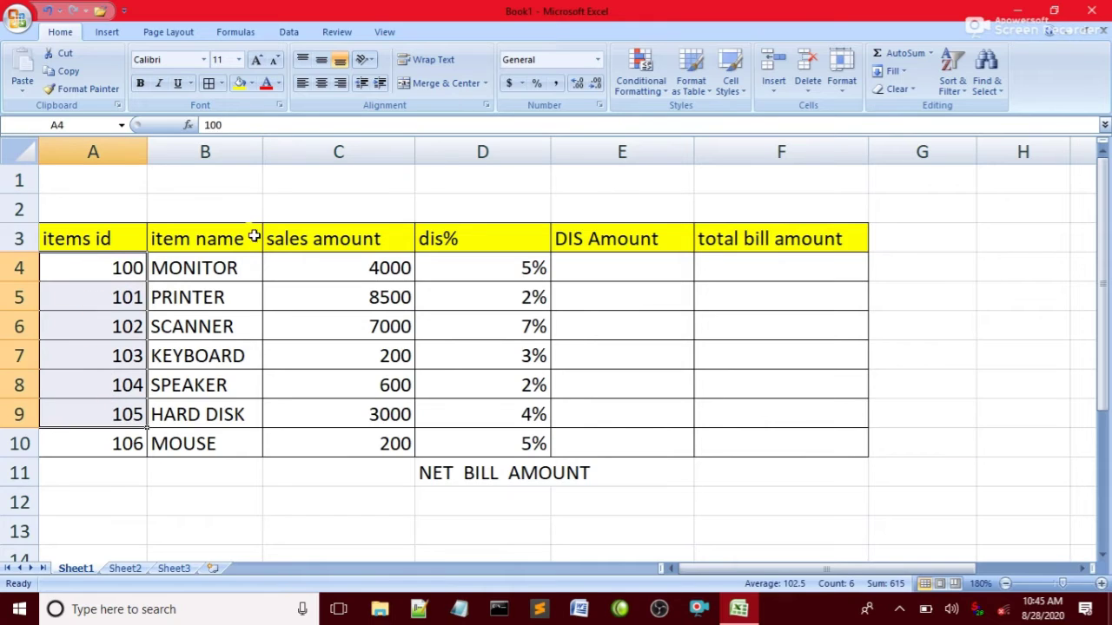
pyautogui.click(233, 268)
pyautogui.click(221, 293)
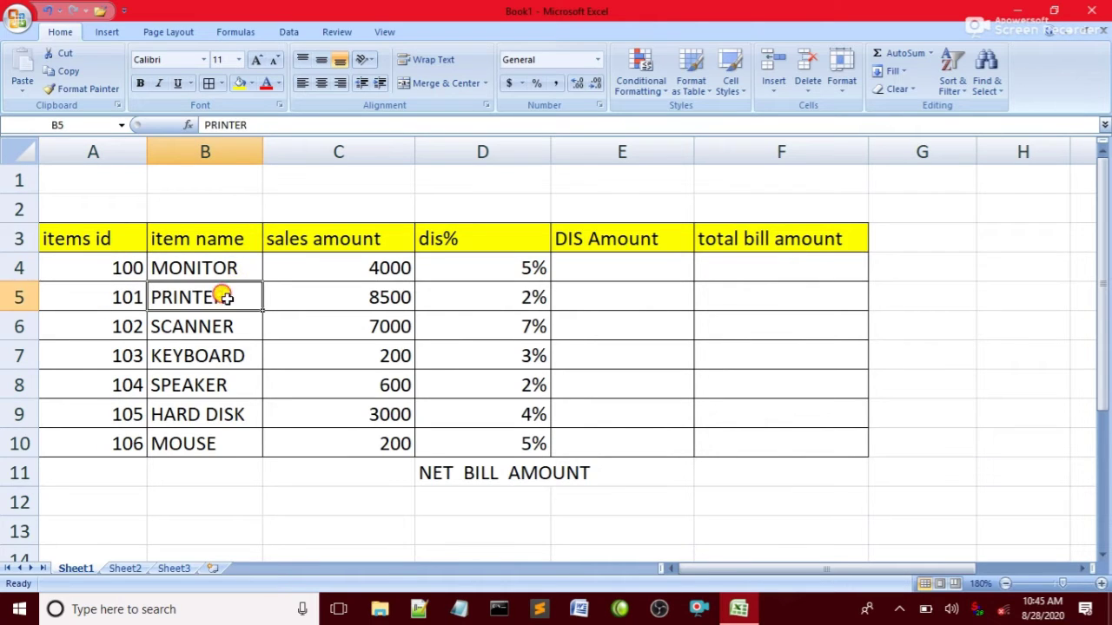
pyautogui.click(225, 330)
pyautogui.click(219, 385)
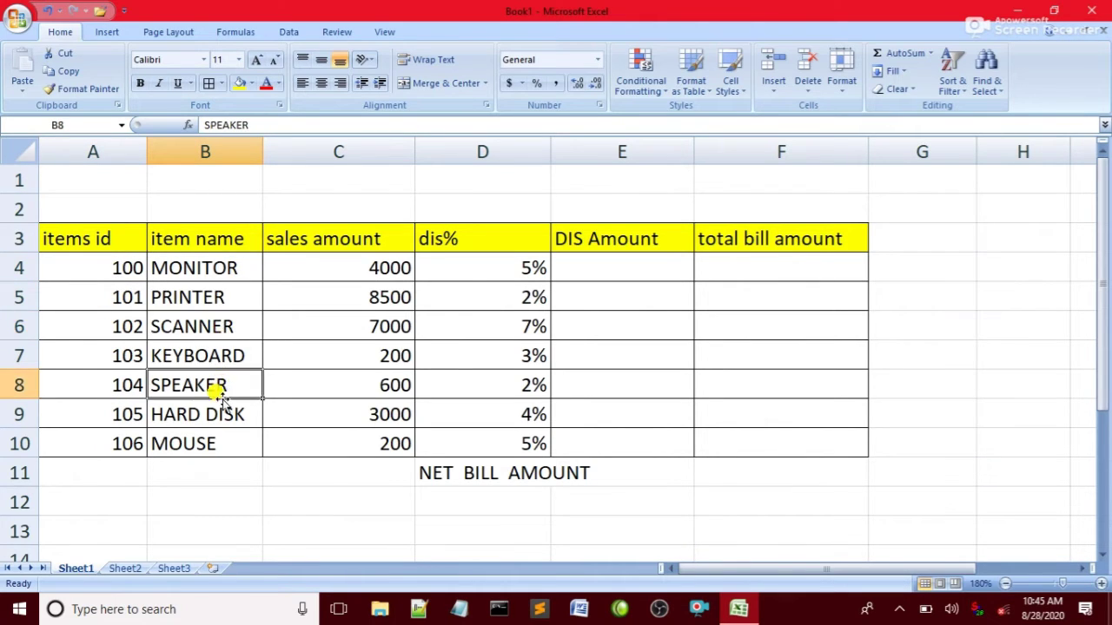
pyautogui.click(222, 414)
pyautogui.click(214, 443)
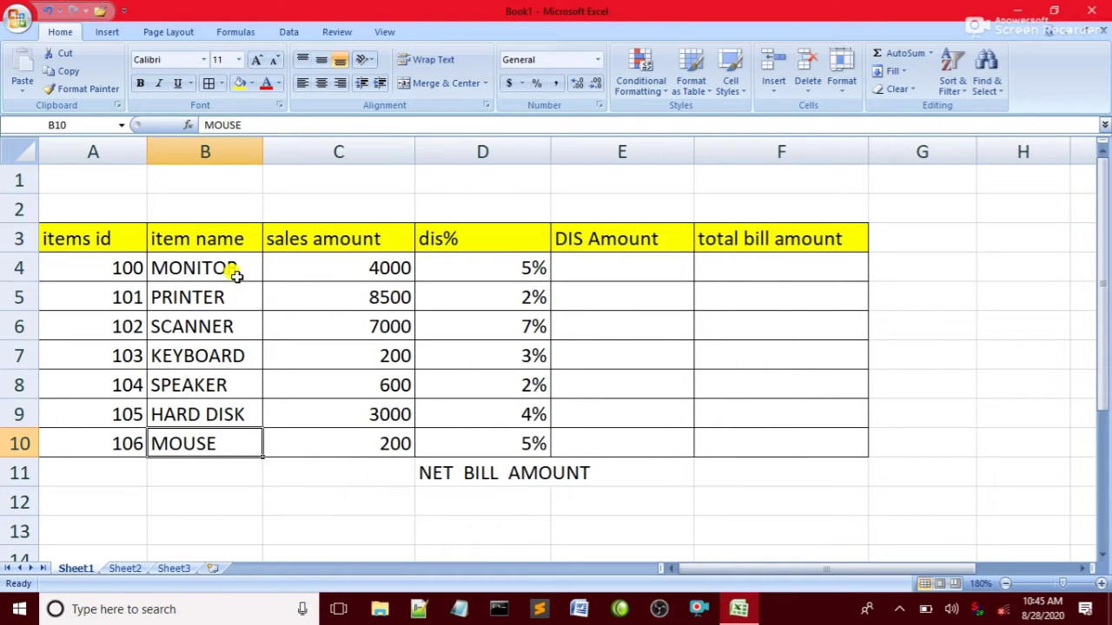
pyautogui.click(369, 265)
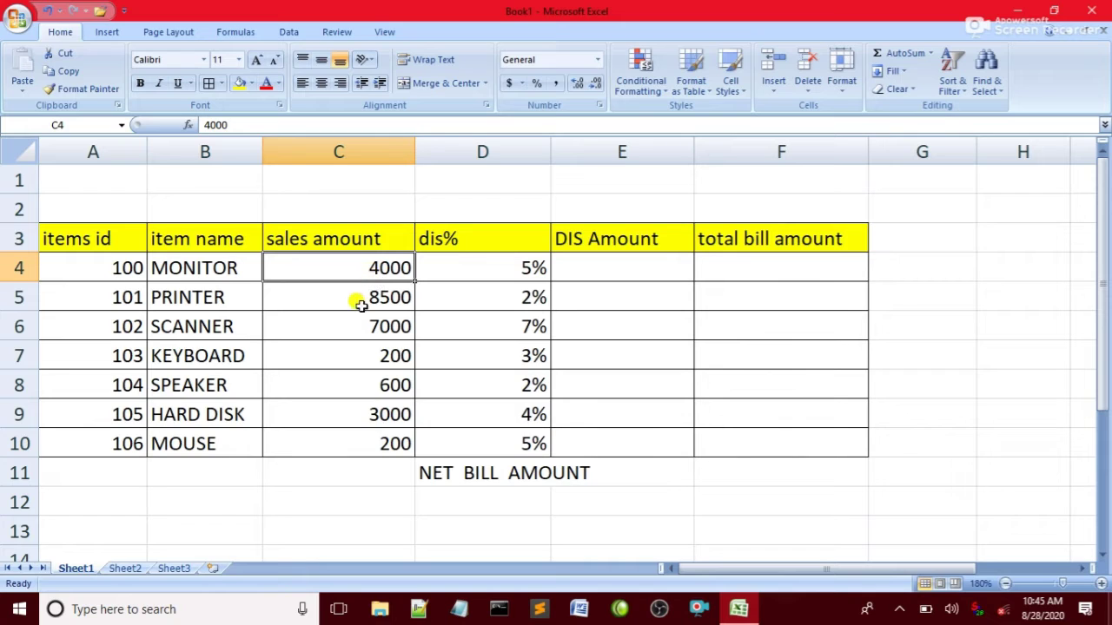
pyautogui.click(362, 304)
pyautogui.click(365, 323)
pyautogui.click(368, 361)
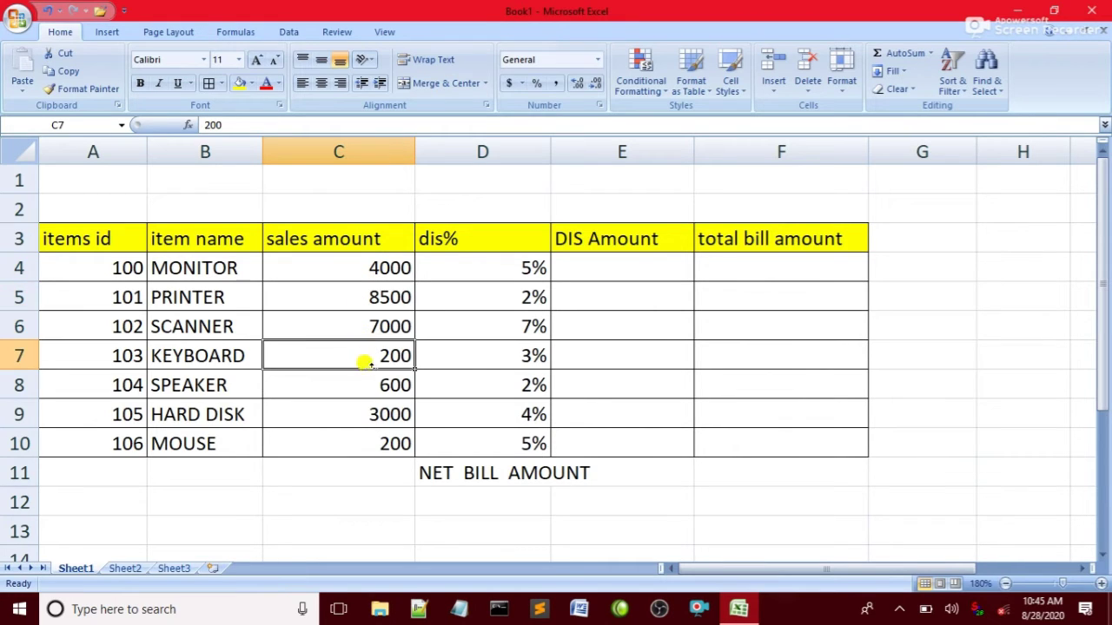
pyautogui.click(372, 442)
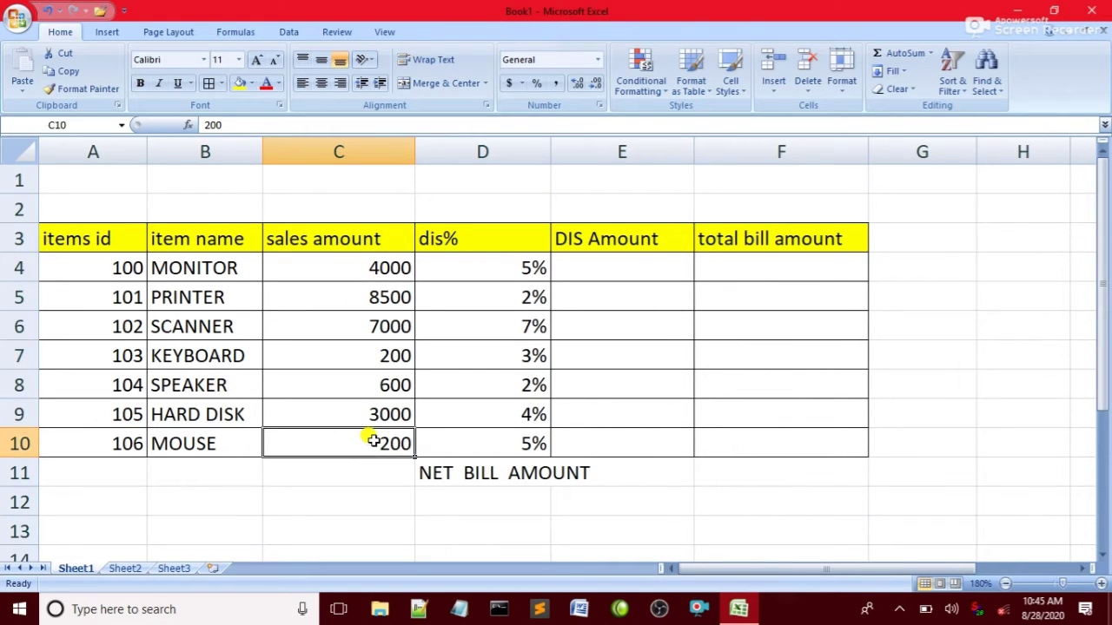
pyautogui.moveTo(362, 300); pyautogui.dragTo(389, 437)
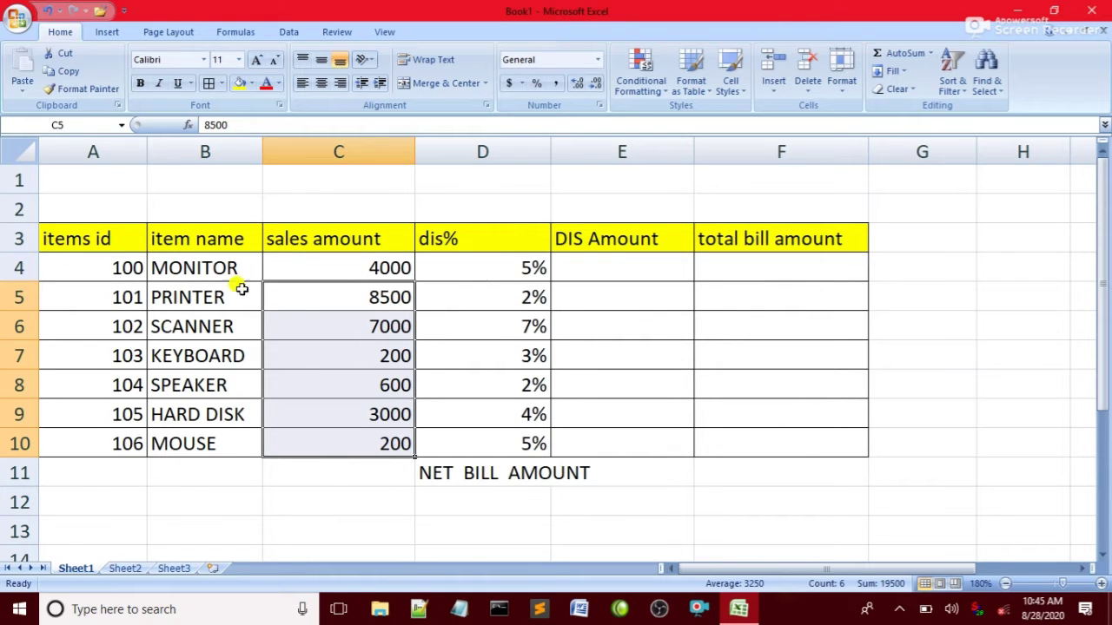
pyautogui.click(476, 270)
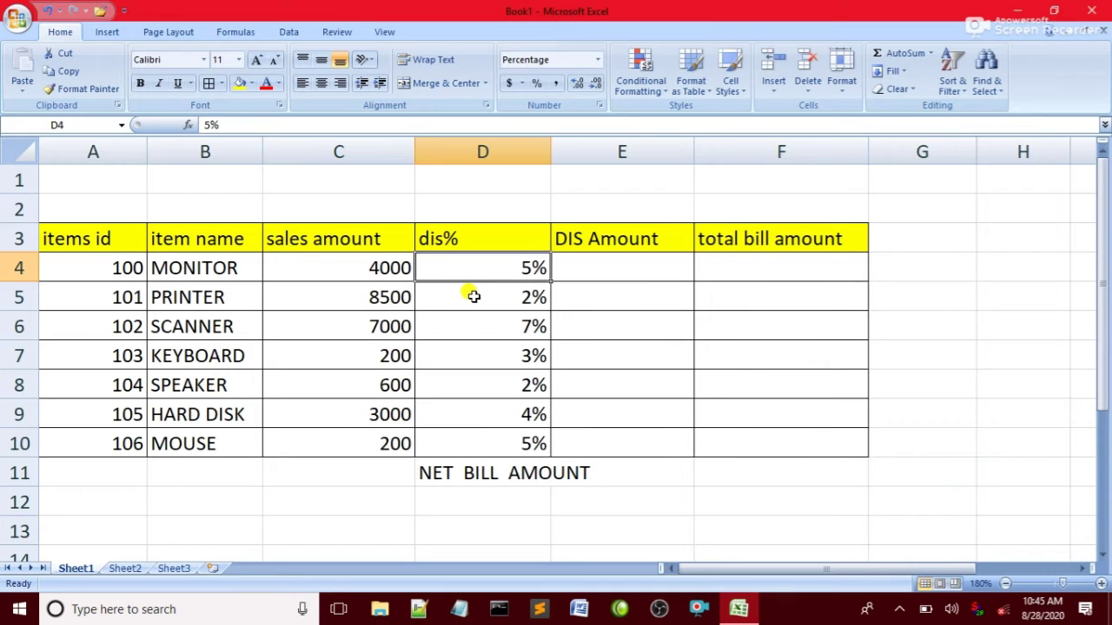
pyautogui.click(470, 296)
pyautogui.click(472, 323)
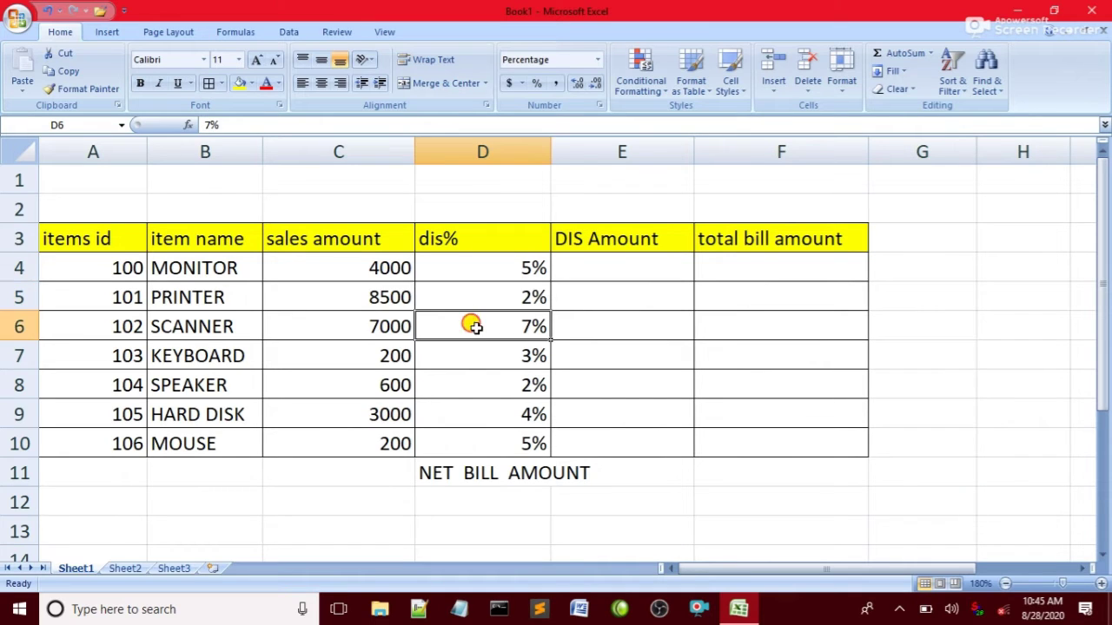
pyautogui.click(480, 350)
pyautogui.click(490, 404)
pyautogui.click(490, 434)
pyautogui.click(489, 357)
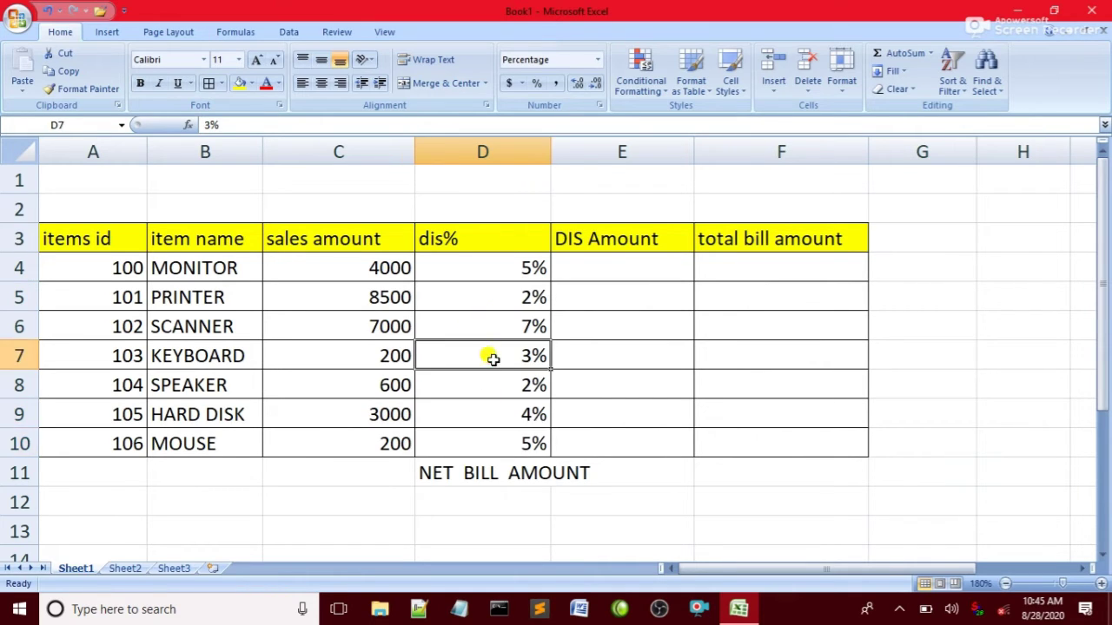
pyautogui.click(496, 415)
pyautogui.click(494, 440)
pyautogui.click(491, 323)
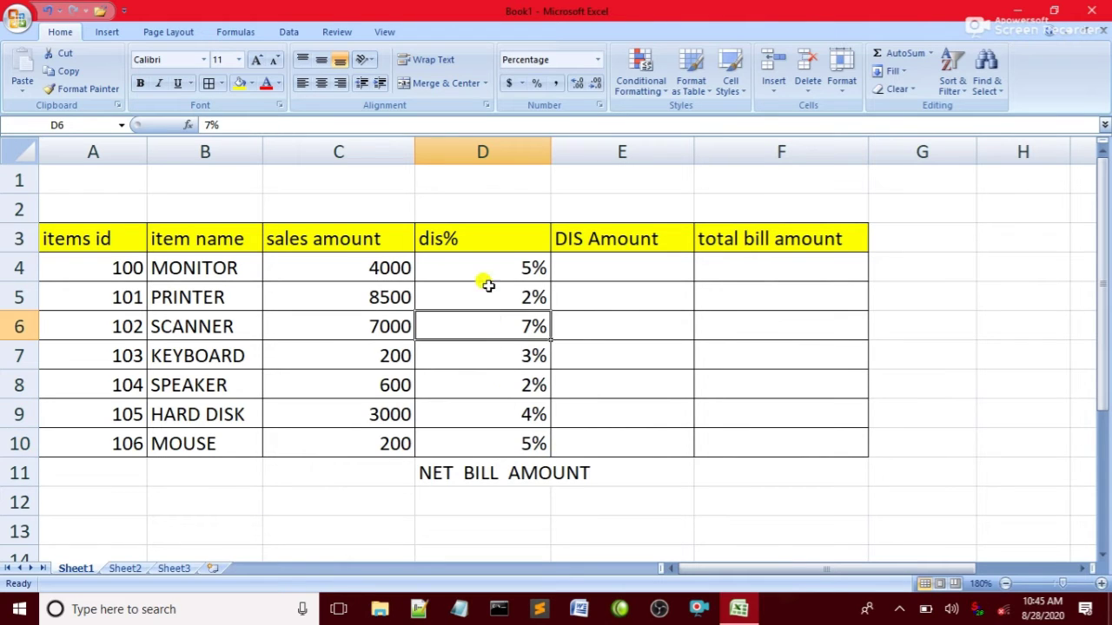
pyautogui.click(486, 293)
pyautogui.click(497, 358)
pyautogui.click(494, 443)
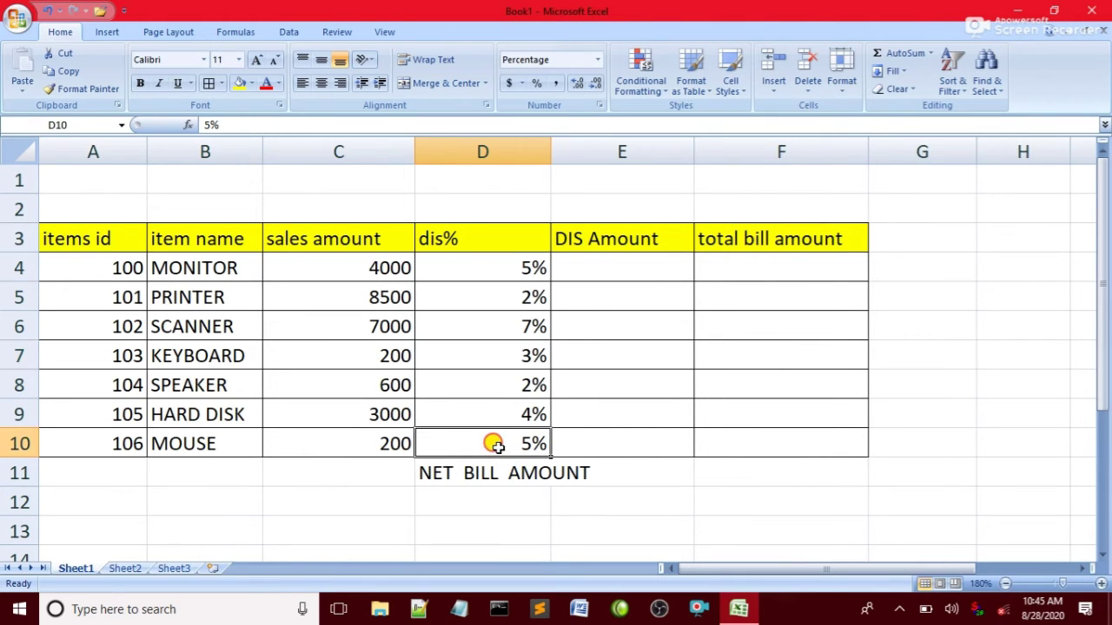
pyautogui.click(581, 270)
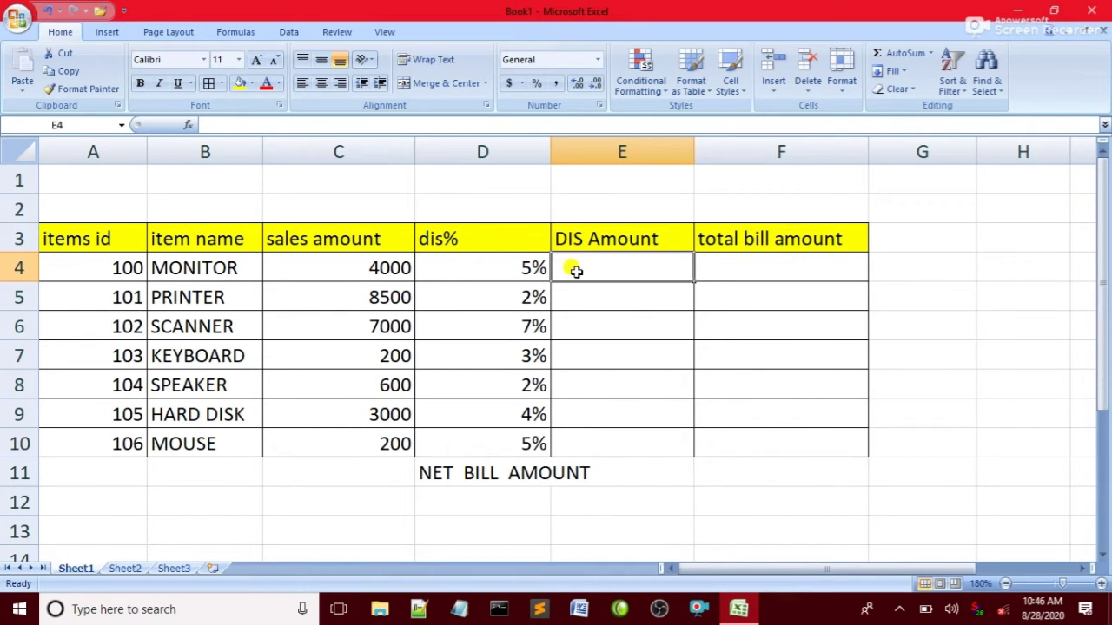
pyautogui.click(788, 260)
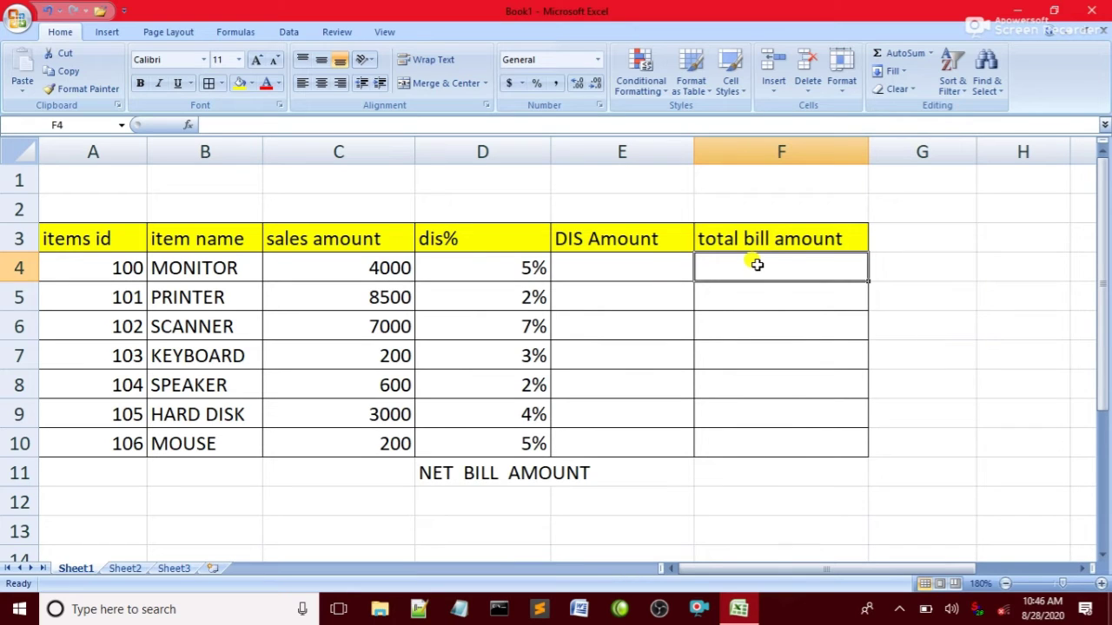
pyautogui.click(735, 469)
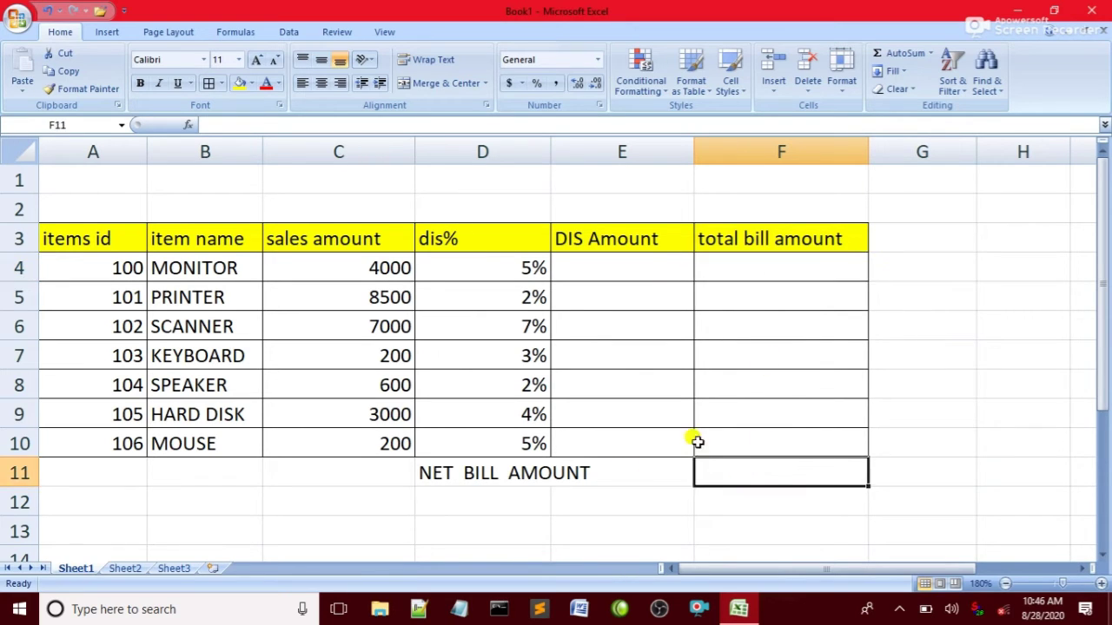
pyautogui.click(586, 263)
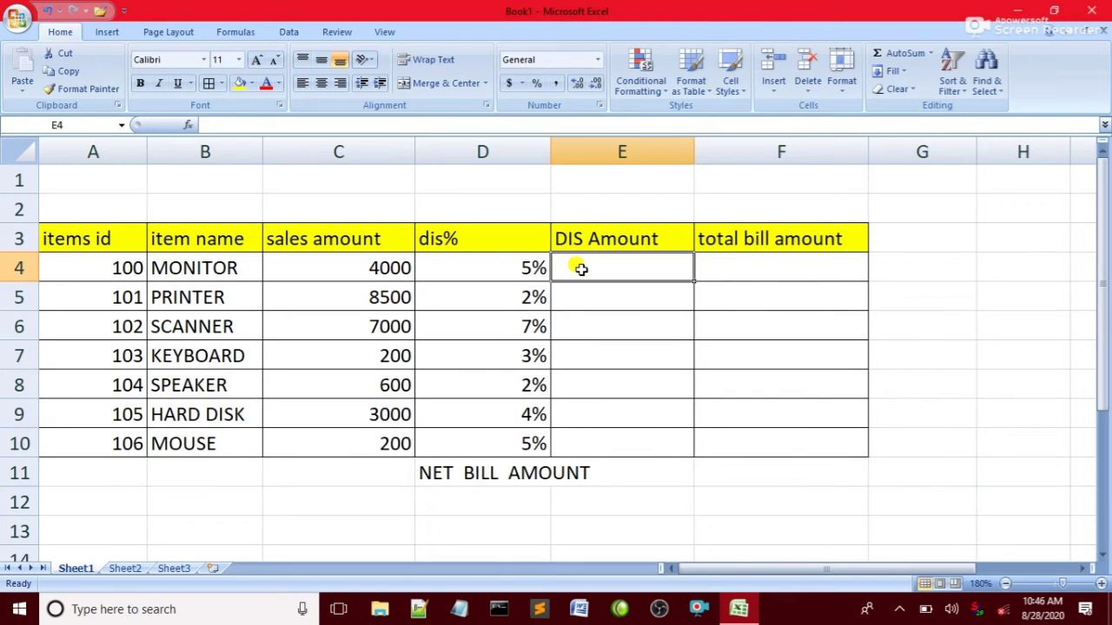
# Step: Enter =D4*C4 in E4 to get the MONITOR discount amount of 200
pyautogui.write('=')
pyautogui.click(476, 265)
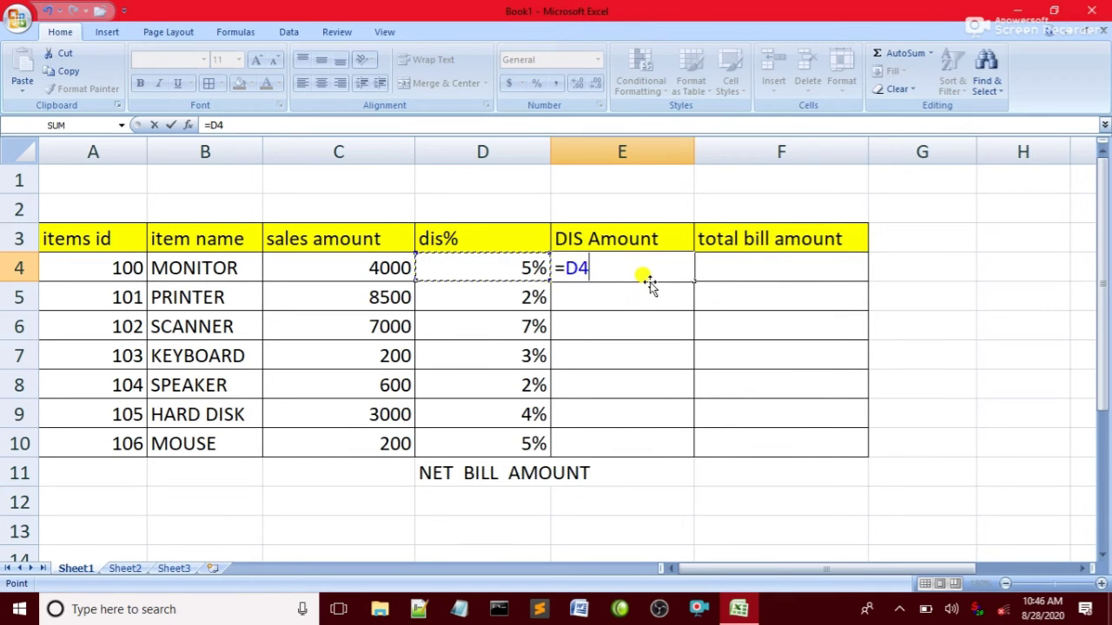
pyautogui.write('*')
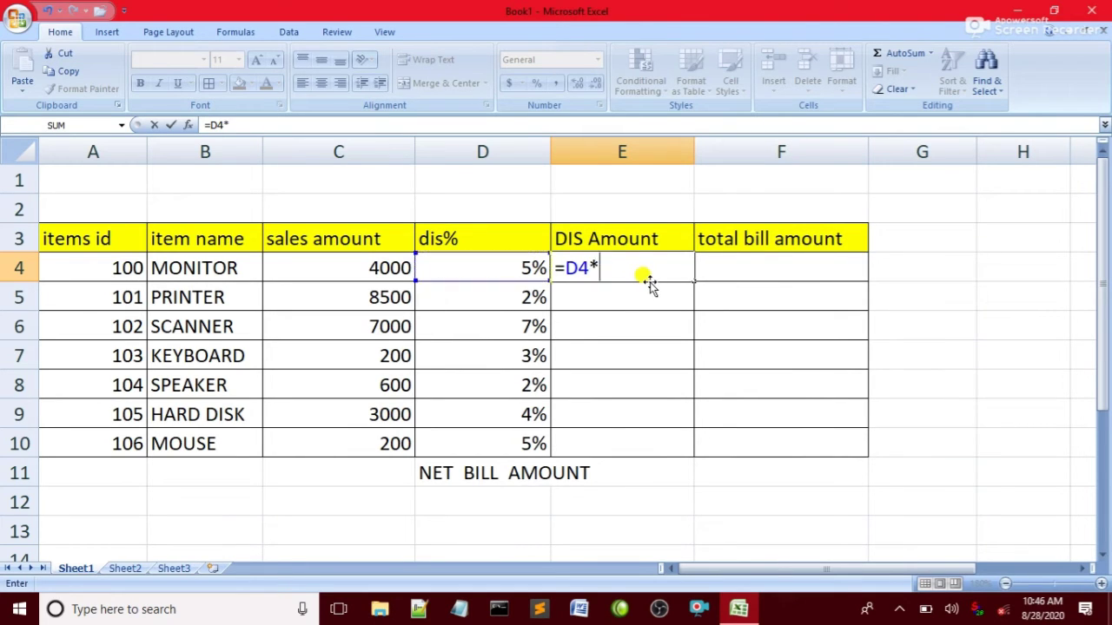
pyautogui.click(346, 268)
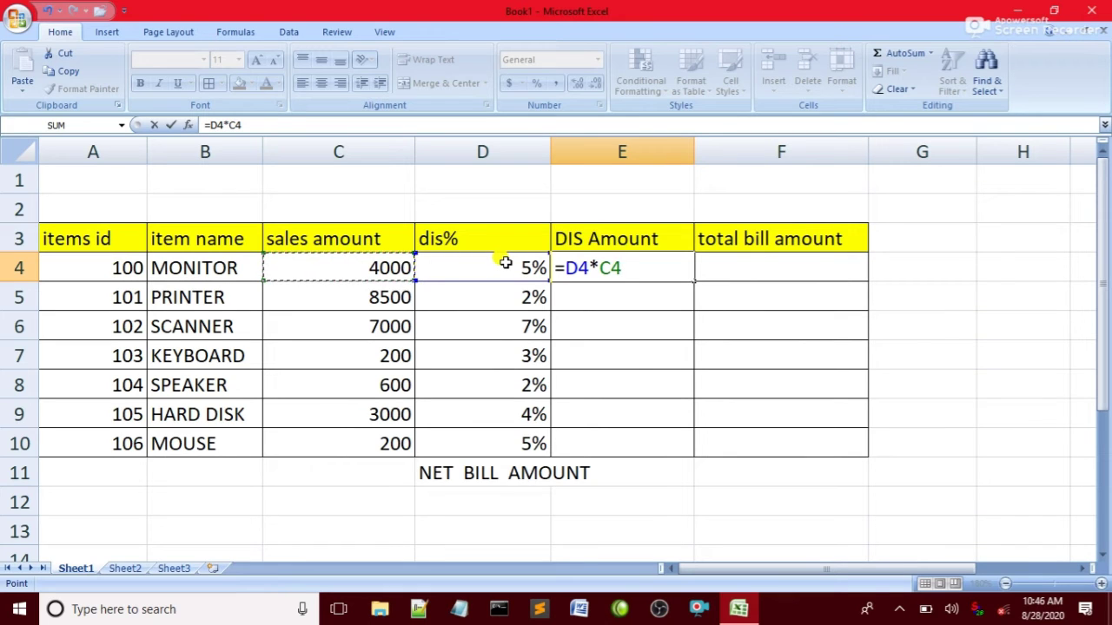
pyautogui.press('Return')
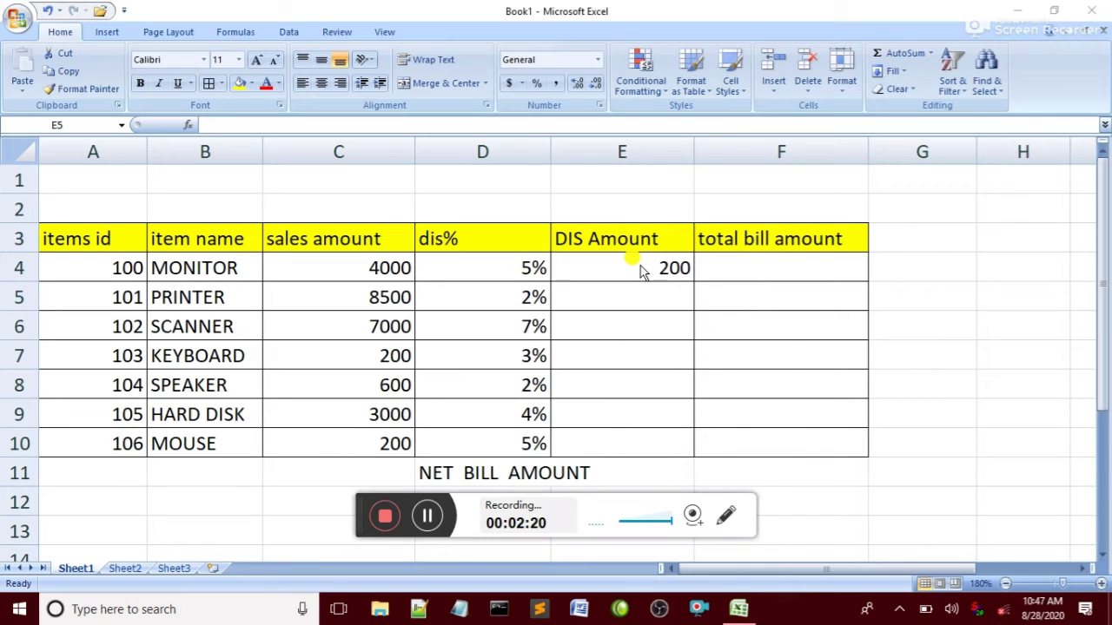
# Step: Fill the discount formula down E4:E10, giving 170, 490, 6, 12, 120 and 10, and verify it
pyautogui.moveTo(638, 261); pyautogui.dragTo(644, 440)
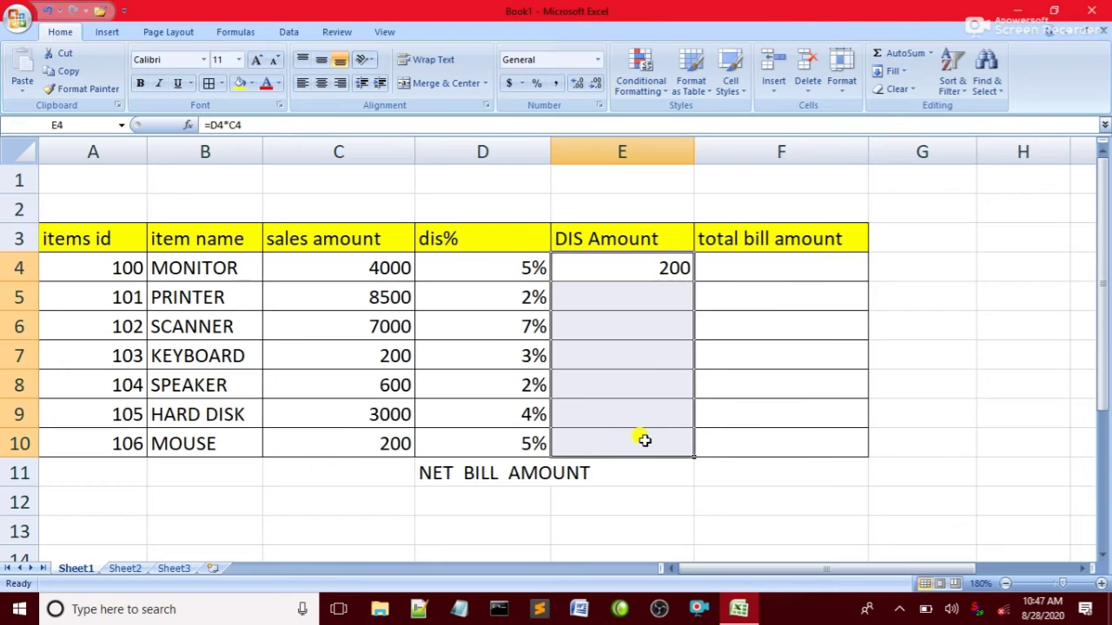
pyautogui.hotkey('ctrl', 'd')
pyautogui.click(661, 477)
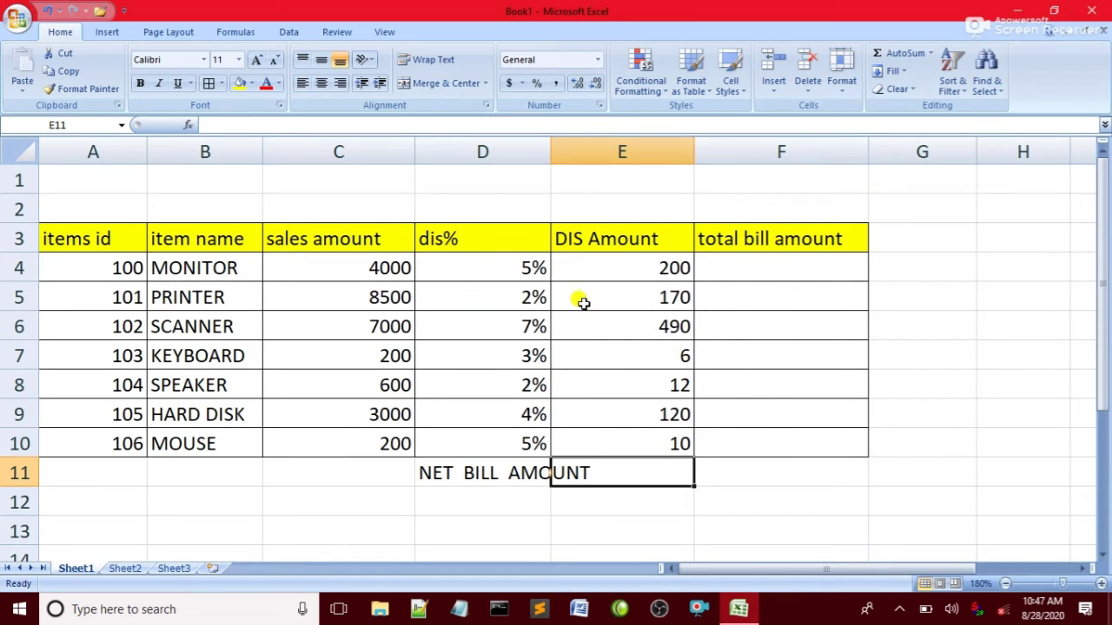
pyautogui.click(665, 301)
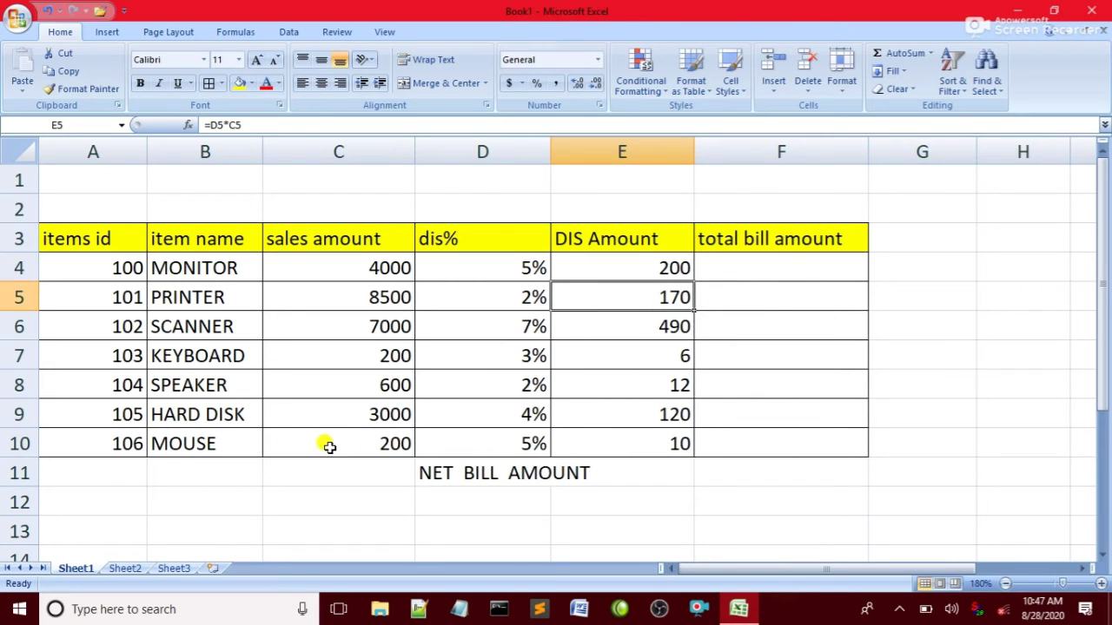
pyautogui.click(632, 447)
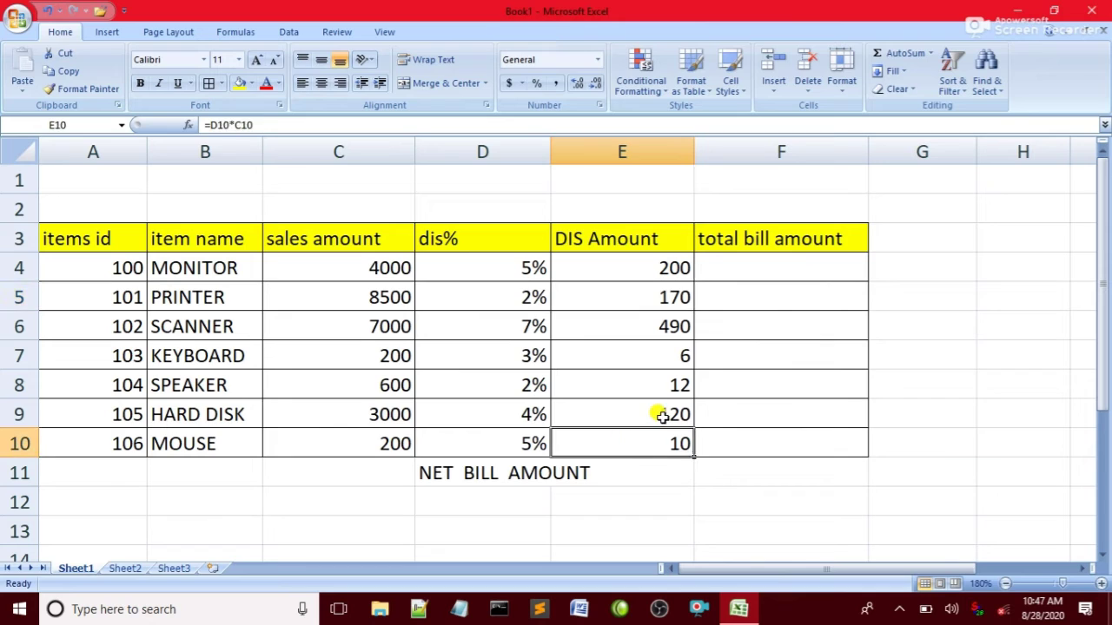
pyautogui.click(732, 268)
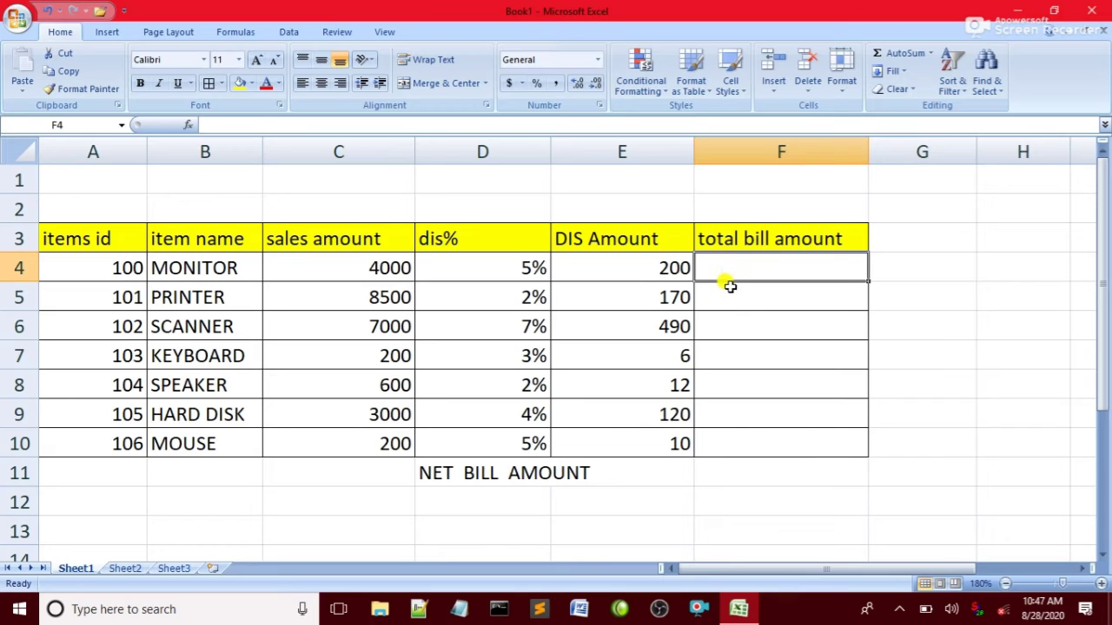
# Step: Enter =C4-E4 in F4 for a MONITOR total bill amount of 3800
pyautogui.write('=')
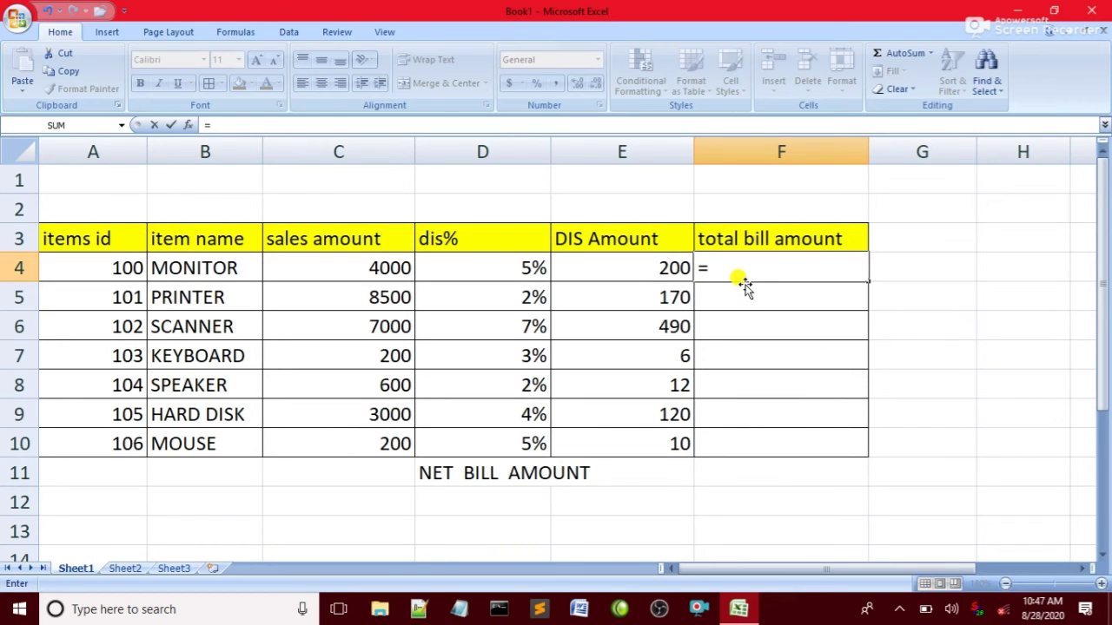
pyautogui.click(324, 265)
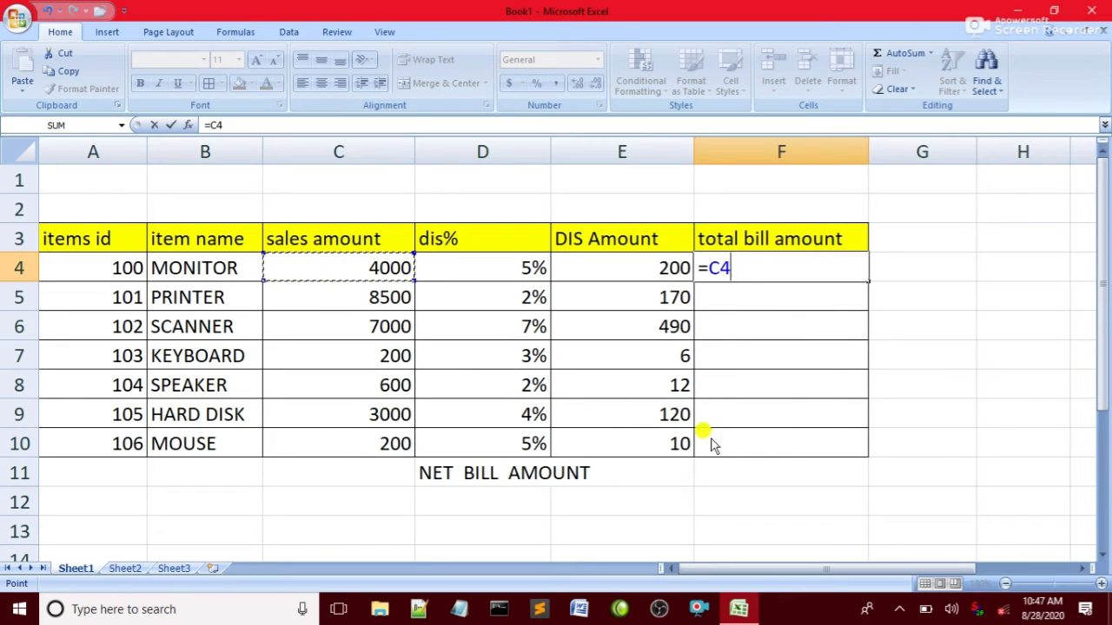
pyautogui.write('-')
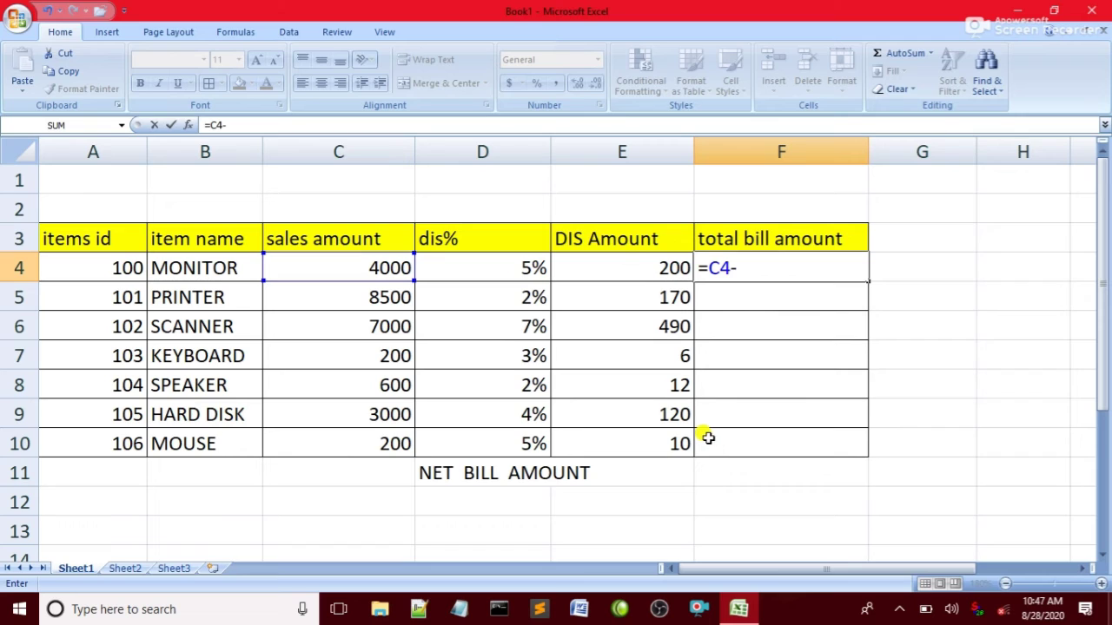
pyautogui.click(624, 265)
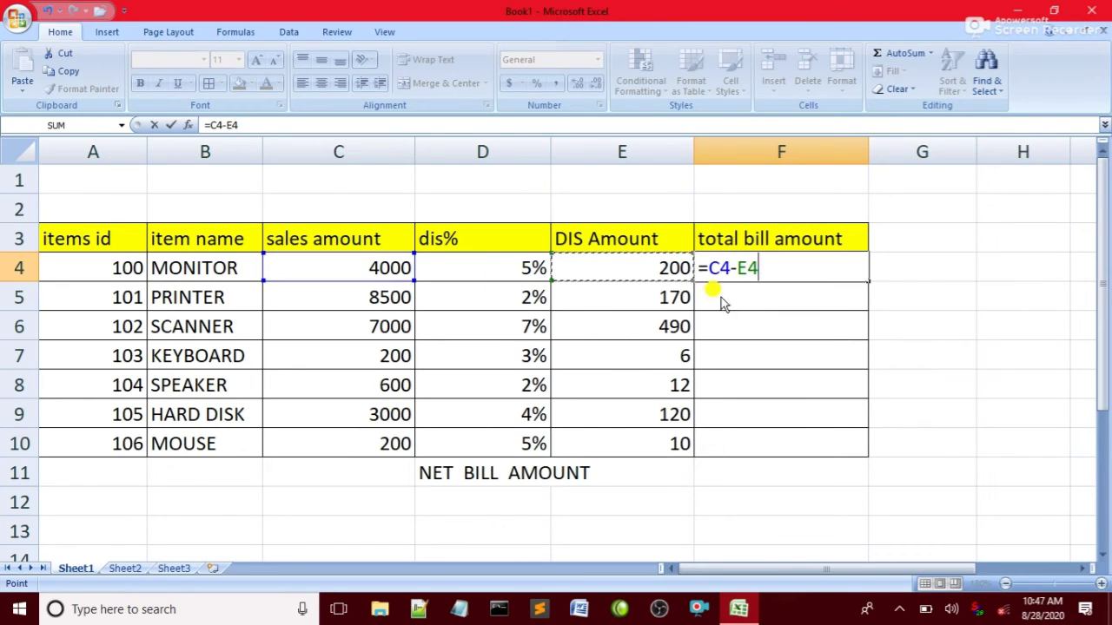
pyautogui.press('Return')
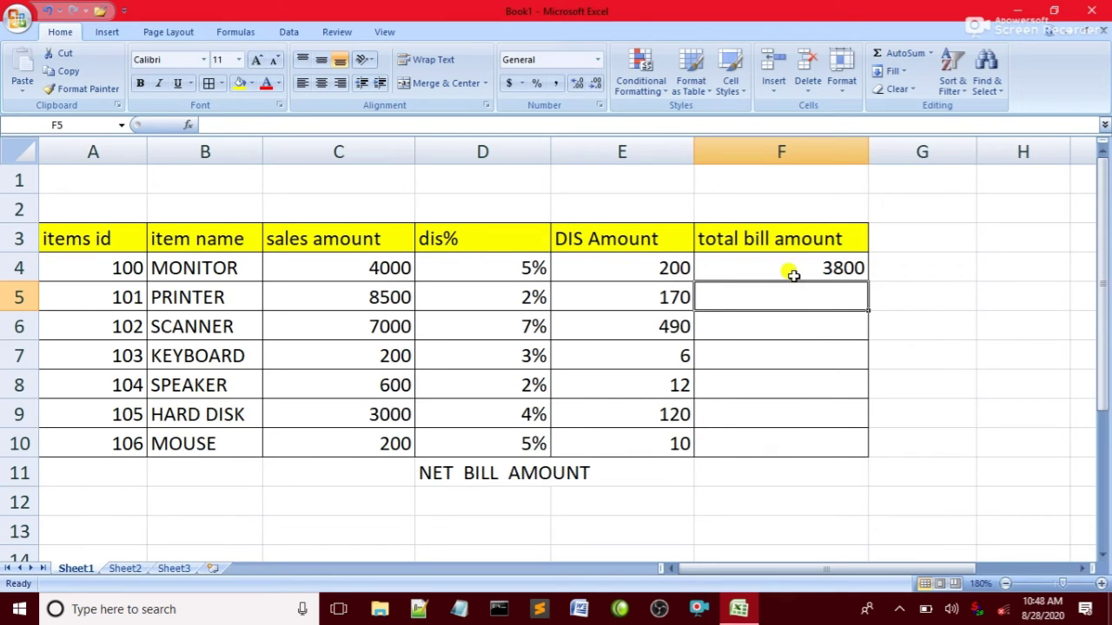
# Step: Fill the total formula down F4:F10, giving 8330, 6510, 194, 588, 2880 and 190
pyautogui.moveTo(820, 274); pyautogui.dragTo(813, 436)
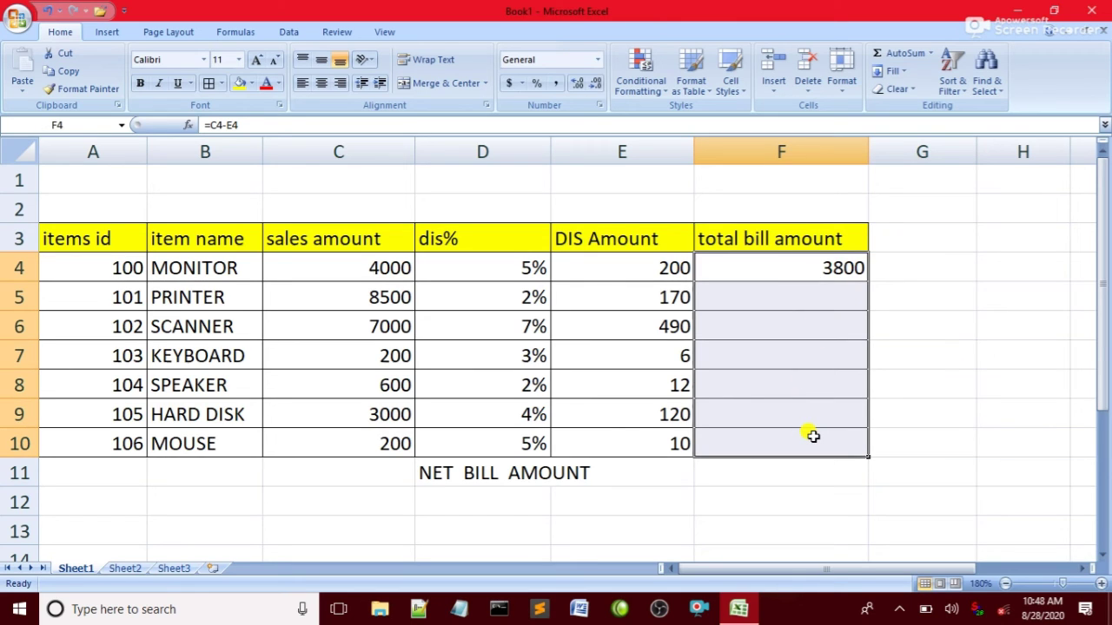
pyautogui.hotkey('ctrl', 'd')
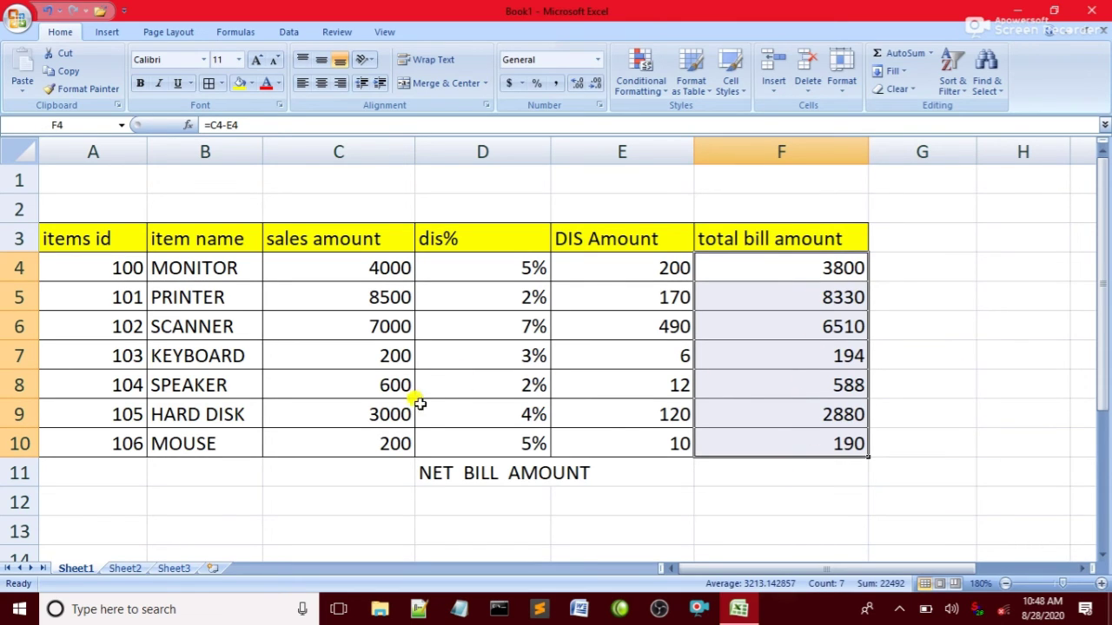
pyautogui.click(781, 444)
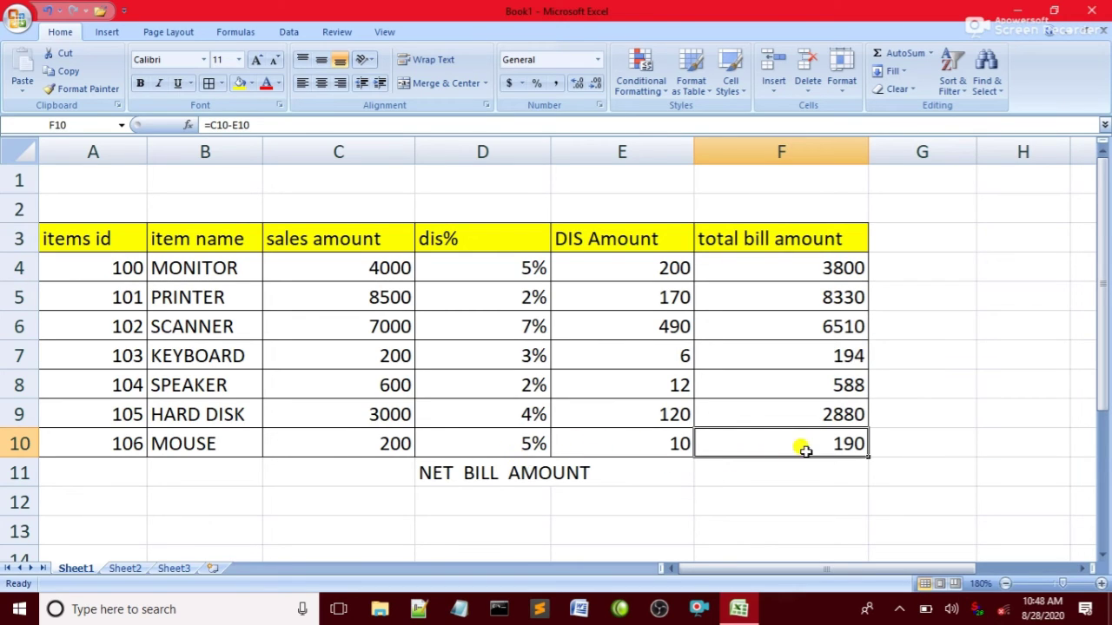
pyautogui.click(724, 469)
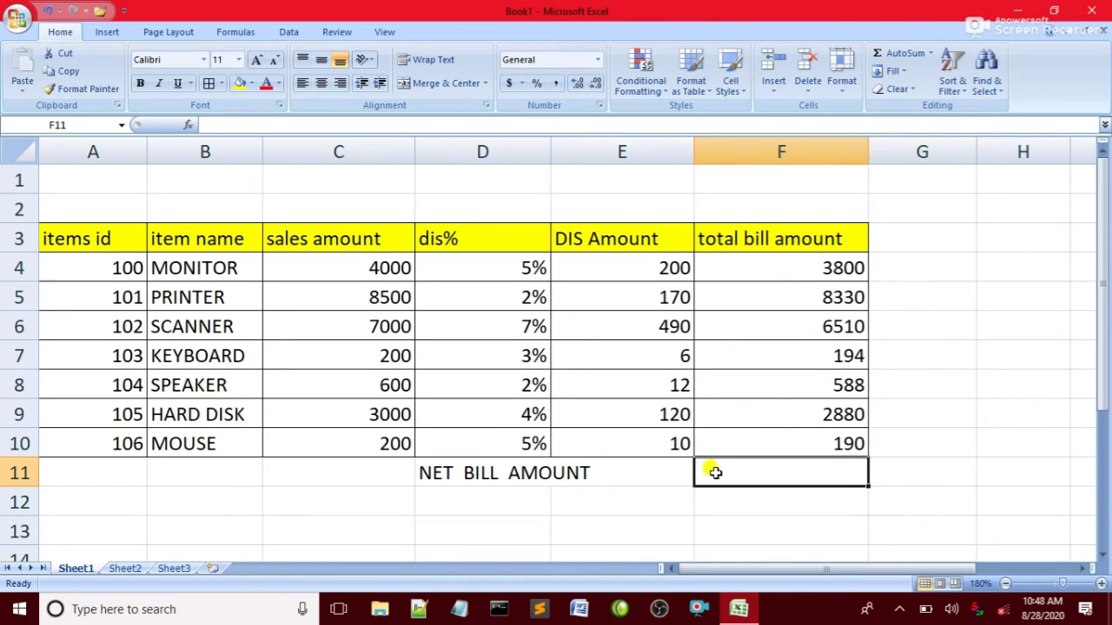
# Step: Enter =SUM(F4:F10) in F11 for a net bill amount of 22492
pyautogui.write('=SUM')
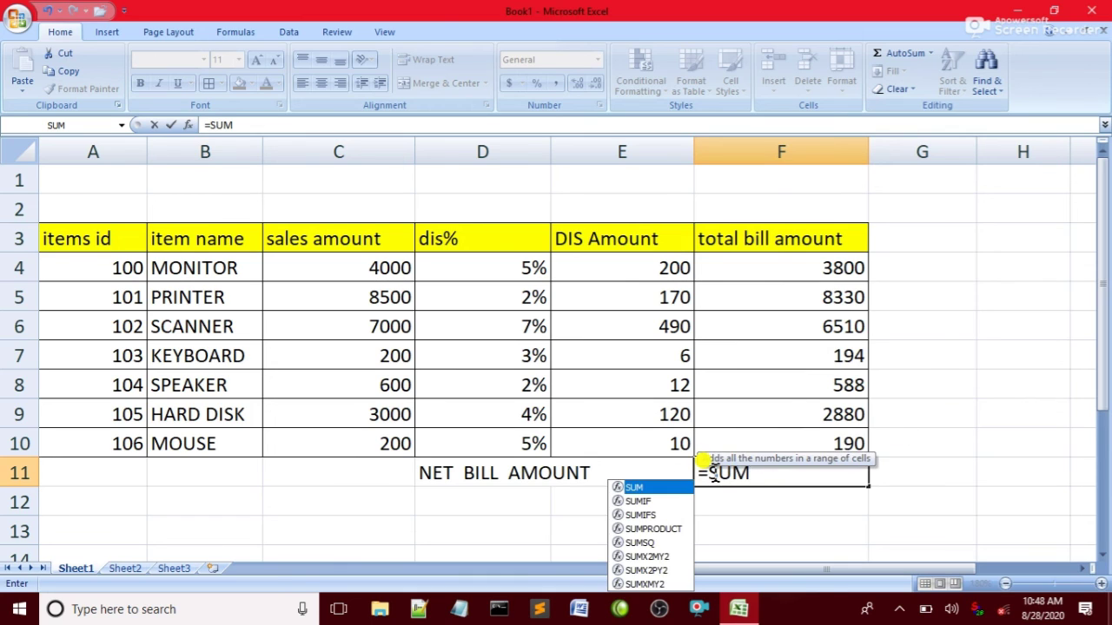
pyautogui.write('(')
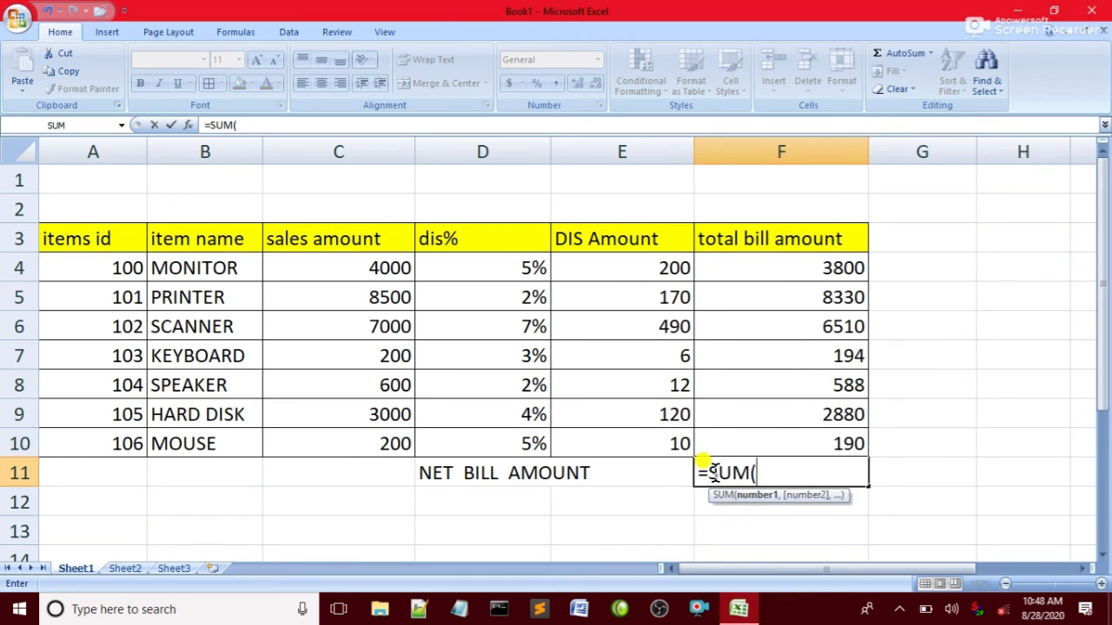
pyautogui.moveTo(793, 439); pyautogui.dragTo(810, 271)
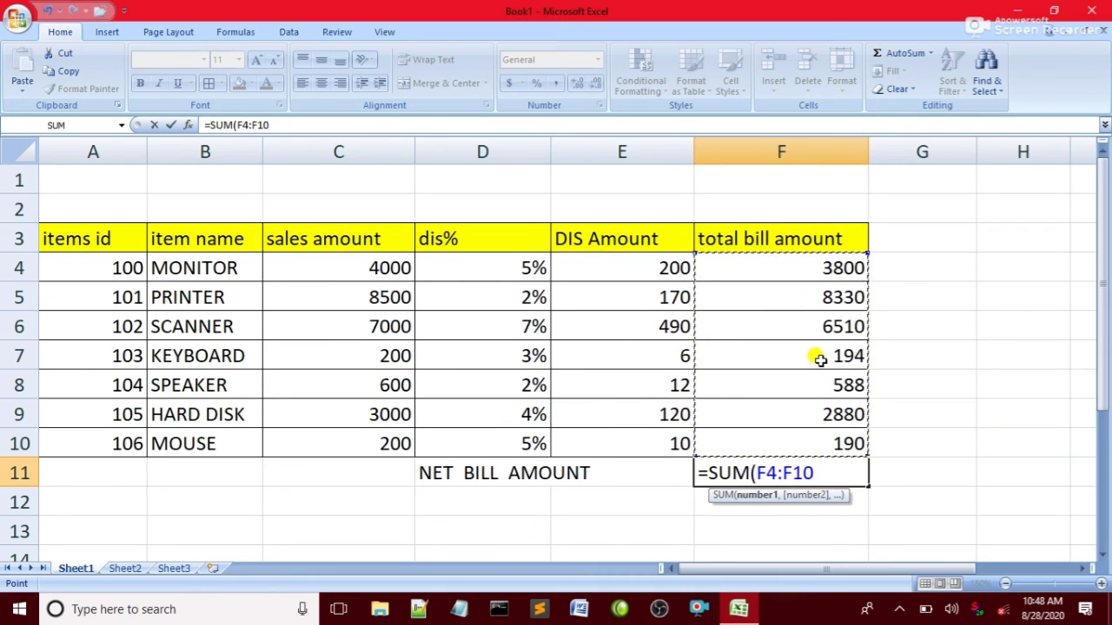
pyautogui.write(')')
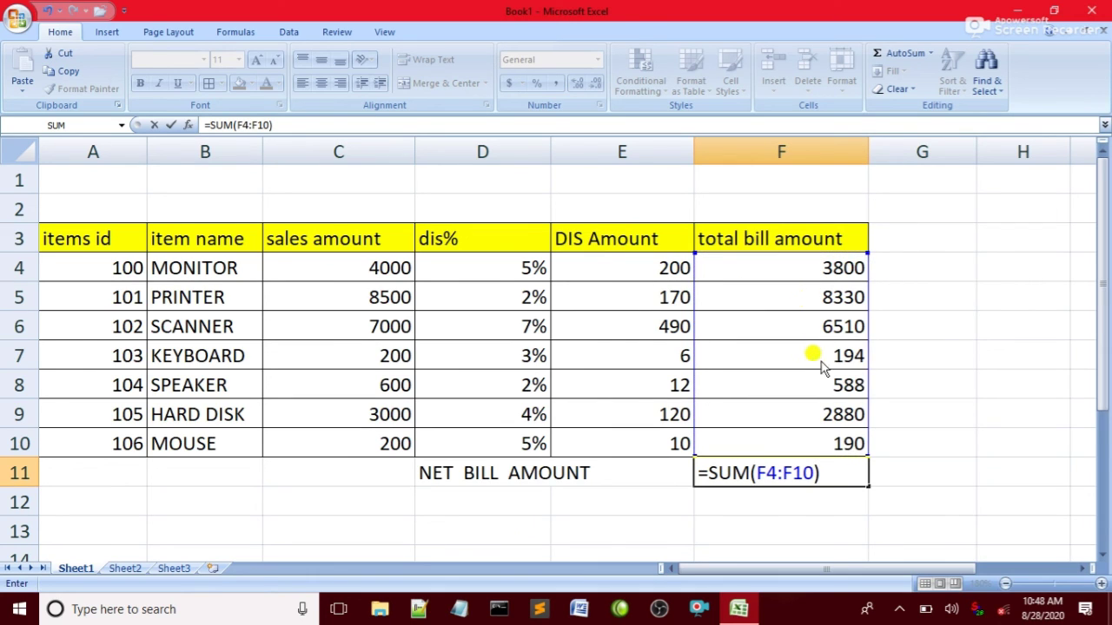
pyautogui.press('Return')
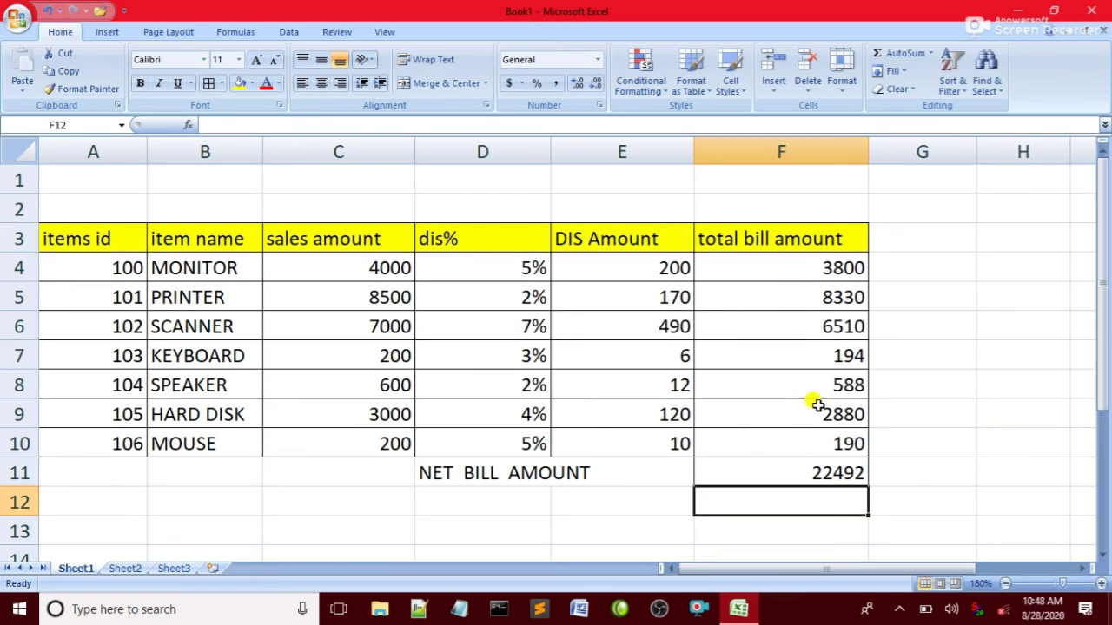
pyautogui.click(782, 469)
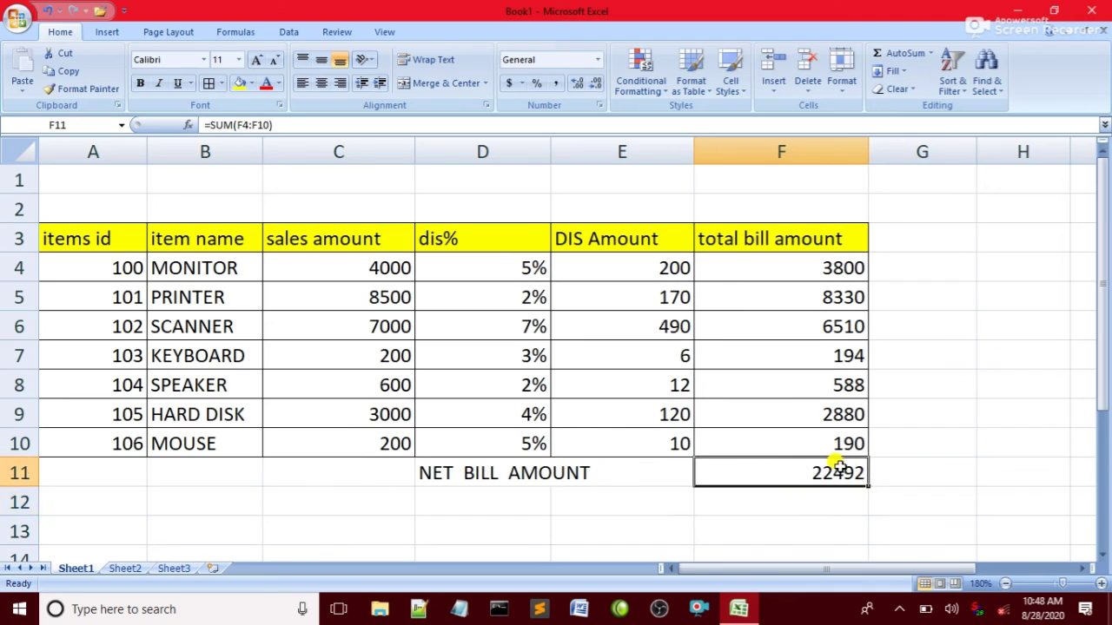